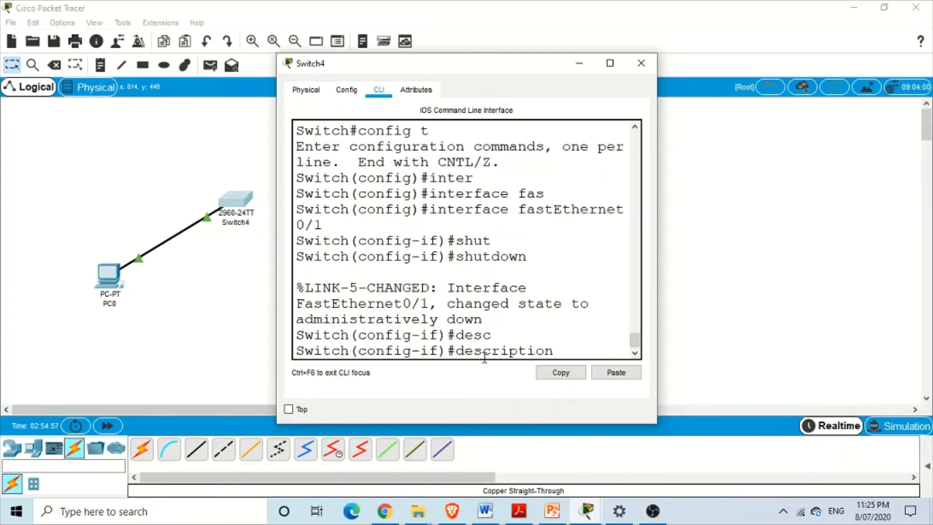
Set the description of interface FastEthernet 0/1 to ToMyPC
{"action": "type", "text": "ToMyPC"}
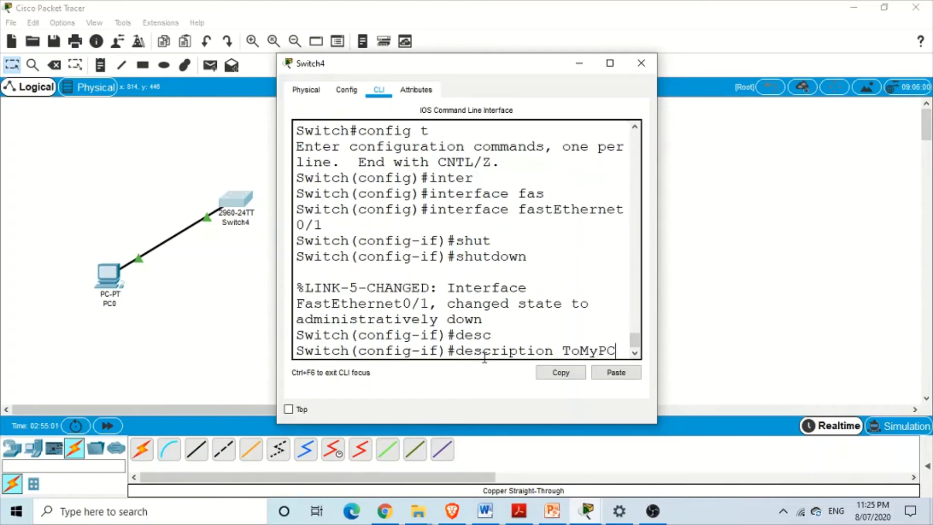
{"action": "key", "text": "Return"}
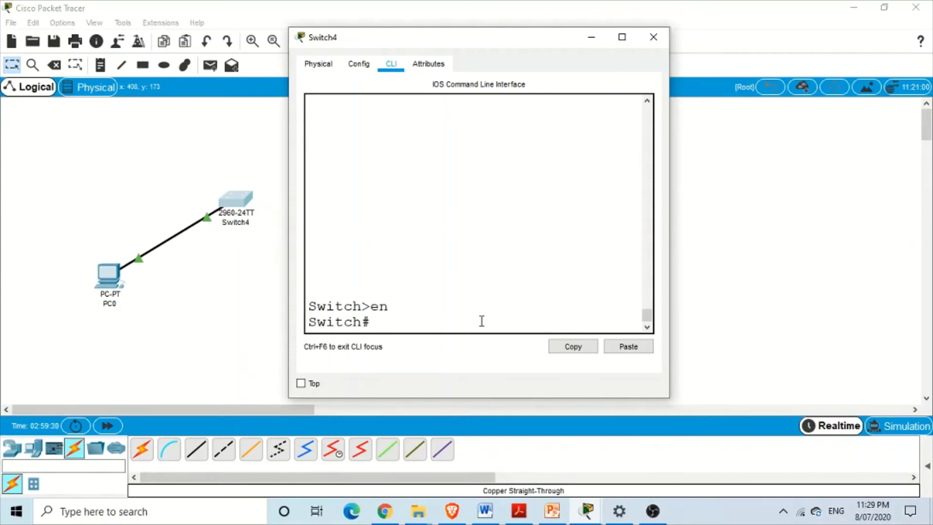
Run show interfaces status on Switch4 and enlarge its window so the table columns line up
{"action": "type", "text": "show inter"}
{"action": "key", "text": "Tab"}
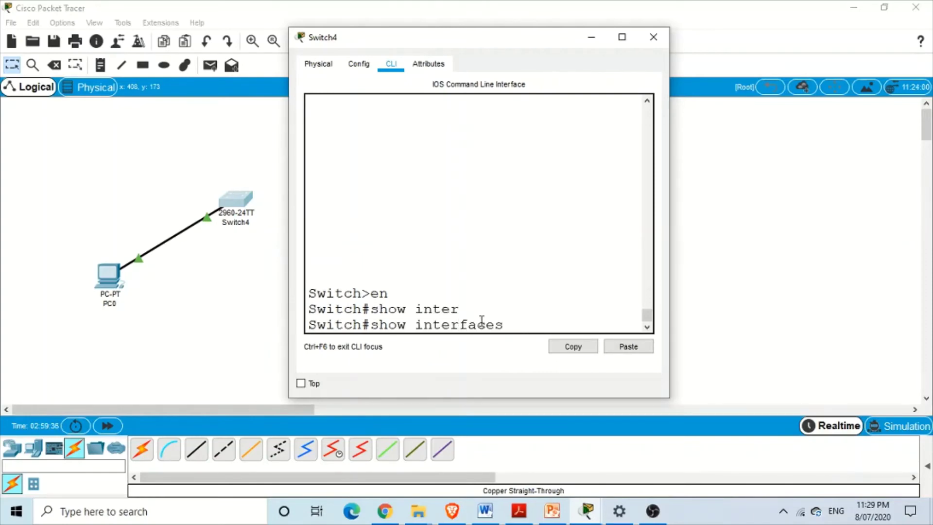
{"action": "type", "text": "status"}
{"action": "key", "text": "Return"}
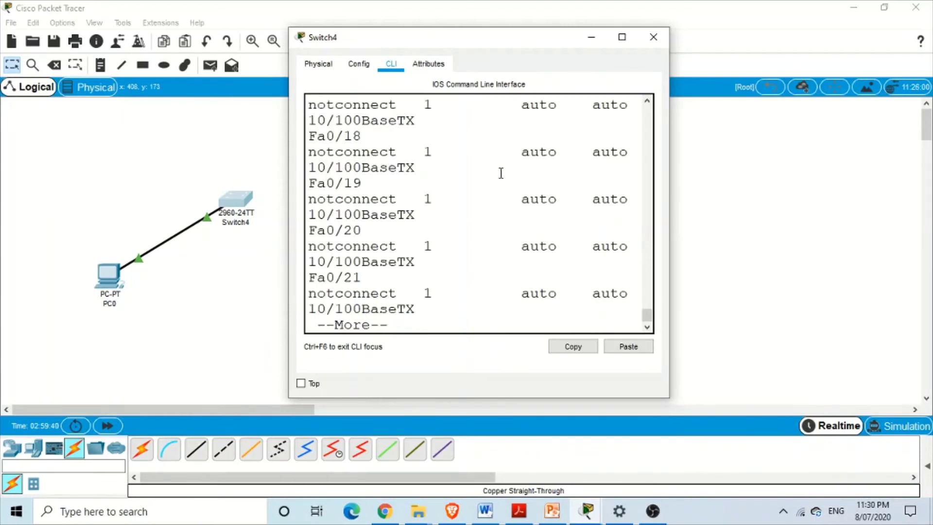
{"action": "left_click", "coordinate": [621, 37]}
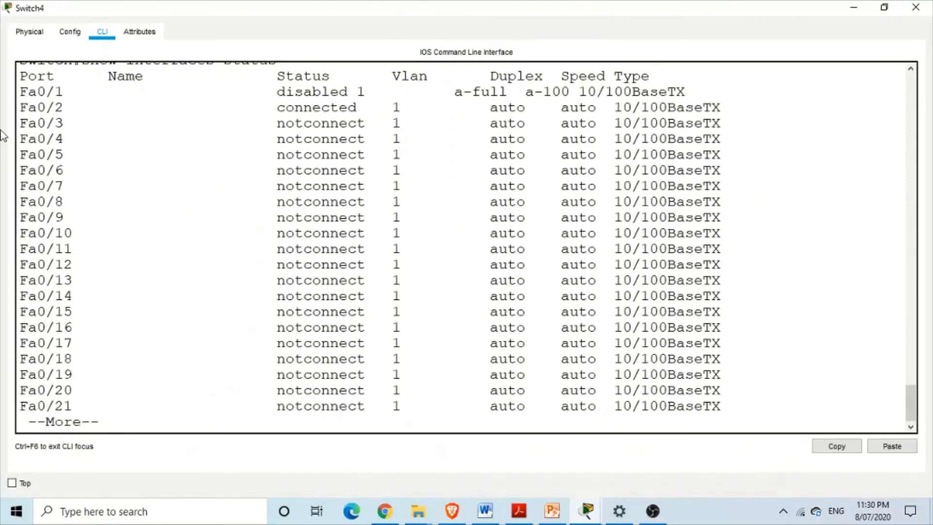
Page through the remaining interface status output until the switch prompt returns
{"action": "left_click_drag", "start_coordinate": [28, 93], "coordinate": [63, 202]}
{"action": "left_click", "coordinate": [119, 409]}
{"action": "key", "text": "Return"}
{"action": "key", "text": "Return"}
{"action": "key", "text": "Return"}
{"action": "key", "text": "Return"}
{"action": "key", "text": "Return"}
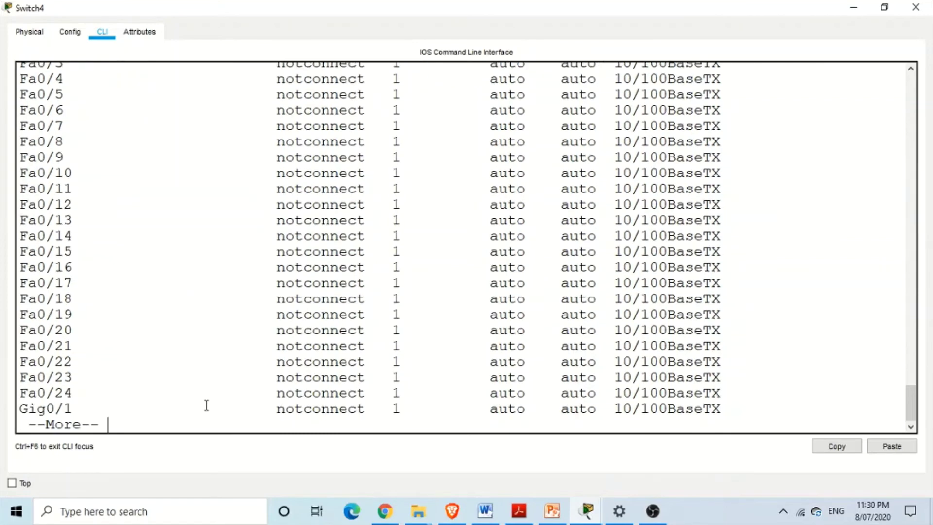
{"action": "key", "text": "Return"}
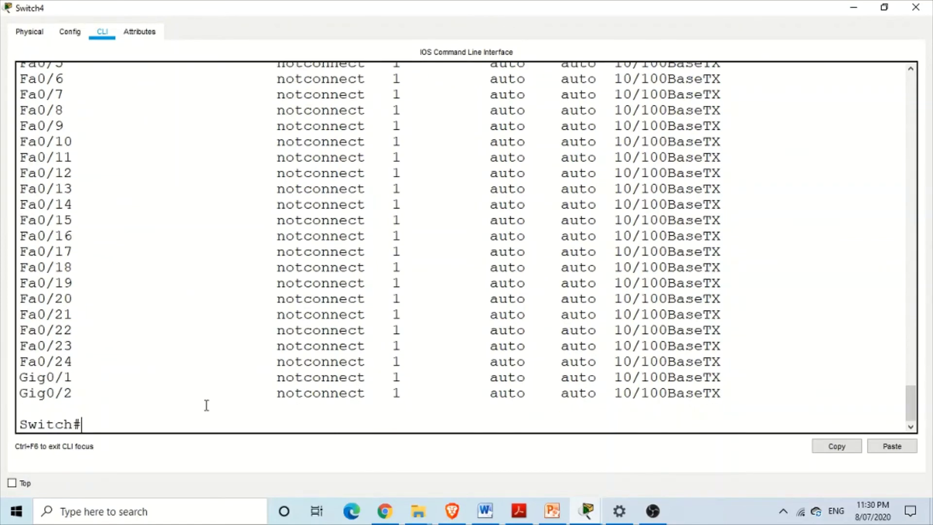
Examine the port list and the status, duplex, speed and type of Fa0/1 in the interface status table
{"action": "left_click_drag", "start_coordinate": [81, 362], "coordinate": [58, 154]}
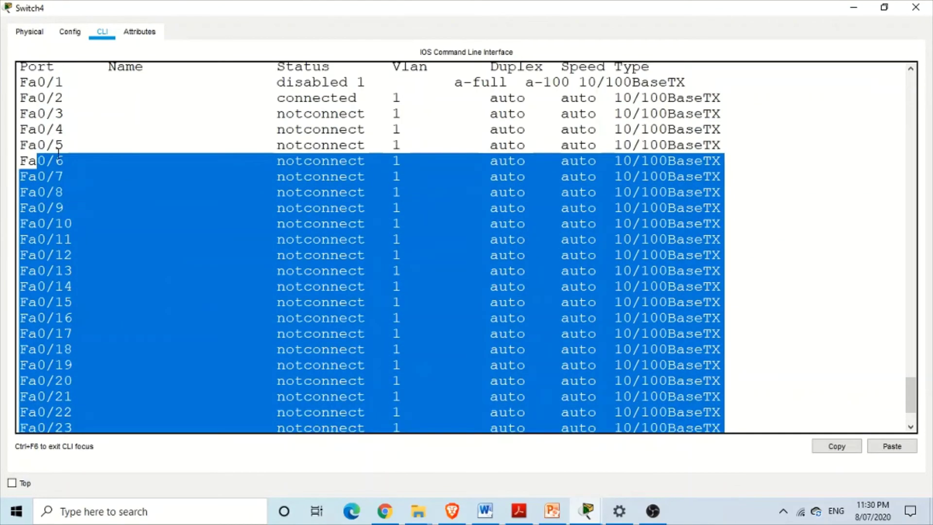
{"action": "scroll", "coordinate": [58, 154], "scroll_direction": "up", "scroll_amount": 2}
{"action": "left_click", "coordinate": [82, 204]}
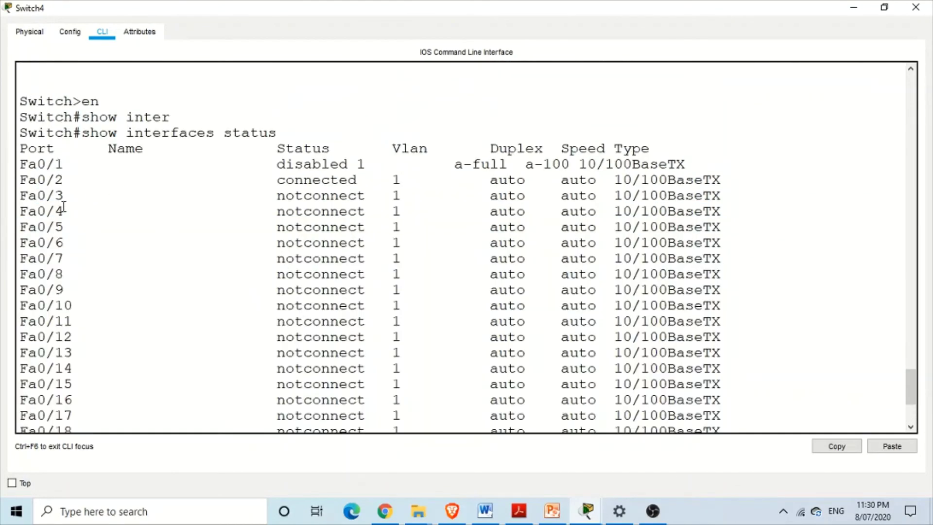
{"action": "left_click_drag", "start_coordinate": [64, 164], "coordinate": [16, 156]}
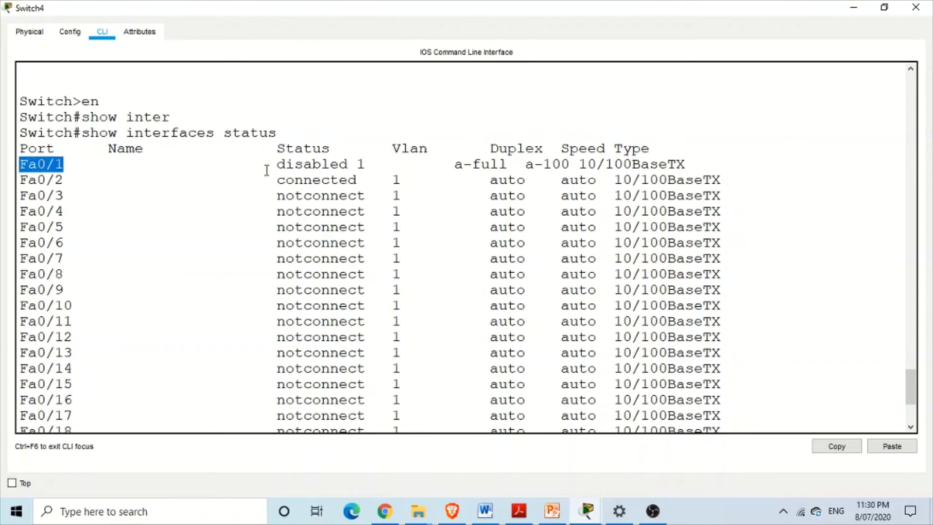
{"action": "left_click_drag", "start_coordinate": [278, 164], "coordinate": [340, 165]}
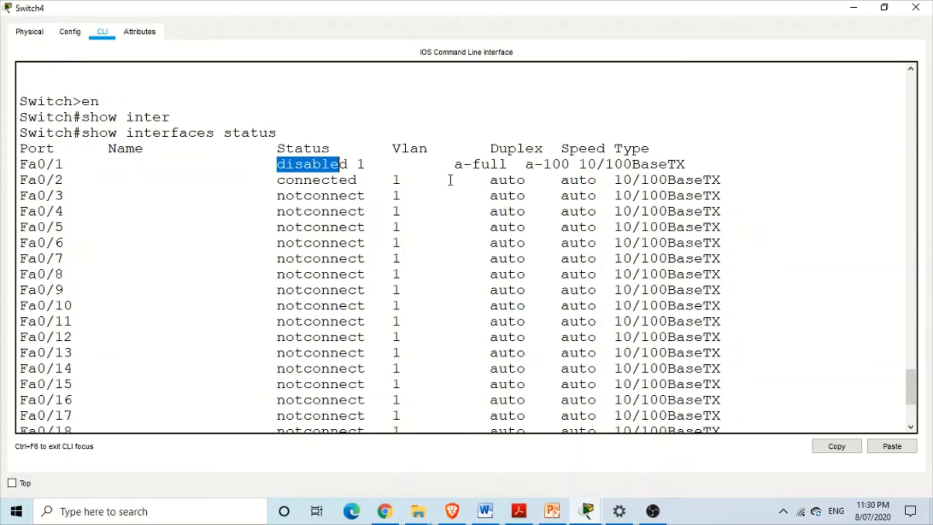
{"action": "left_click", "coordinate": [476, 165]}
{"action": "left_click_drag", "start_coordinate": [481, 165], "coordinate": [500, 166]}
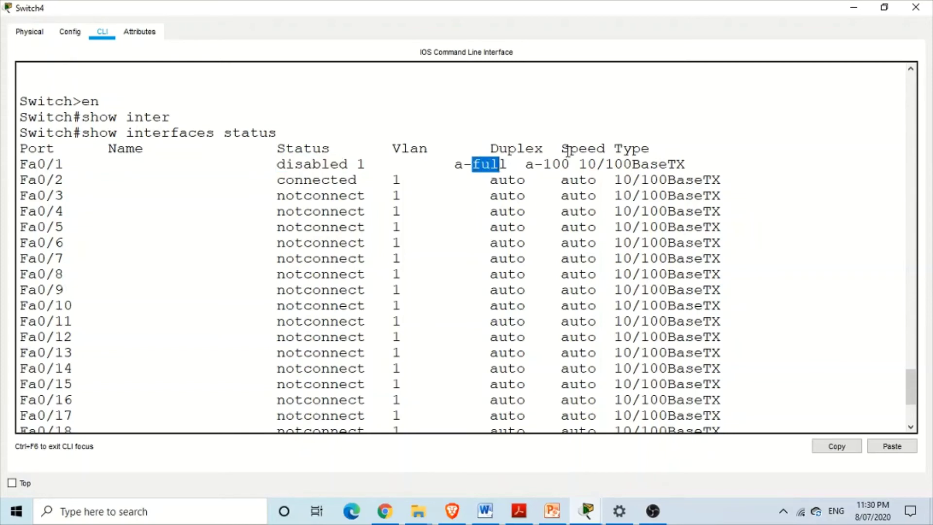
{"action": "left_click_drag", "start_coordinate": [561, 148], "coordinate": [670, 163]}
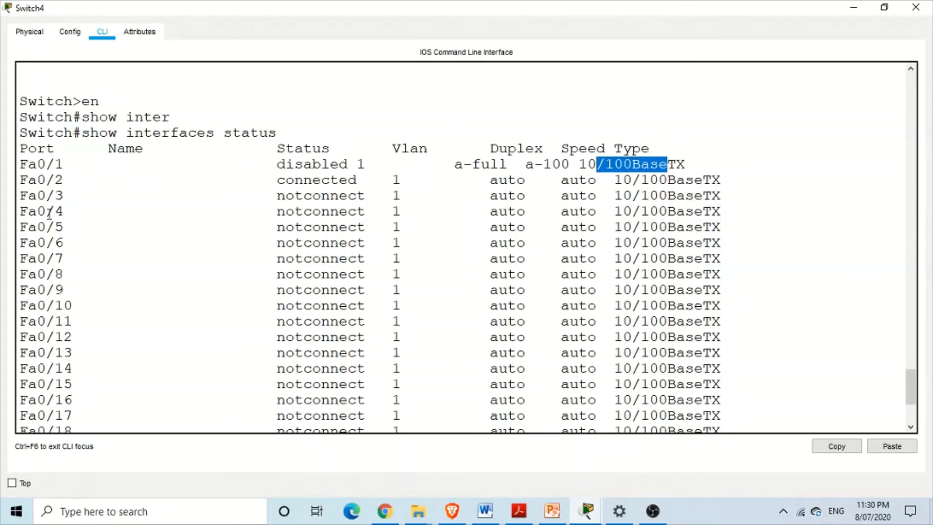
Examine the Fa0/2 entry and compare its duplex, speed and status with the neighbouring ports
{"action": "left_click", "coordinate": [22, 181]}
{"action": "left_click_drag", "start_coordinate": [20, 179], "coordinate": [66, 178]}
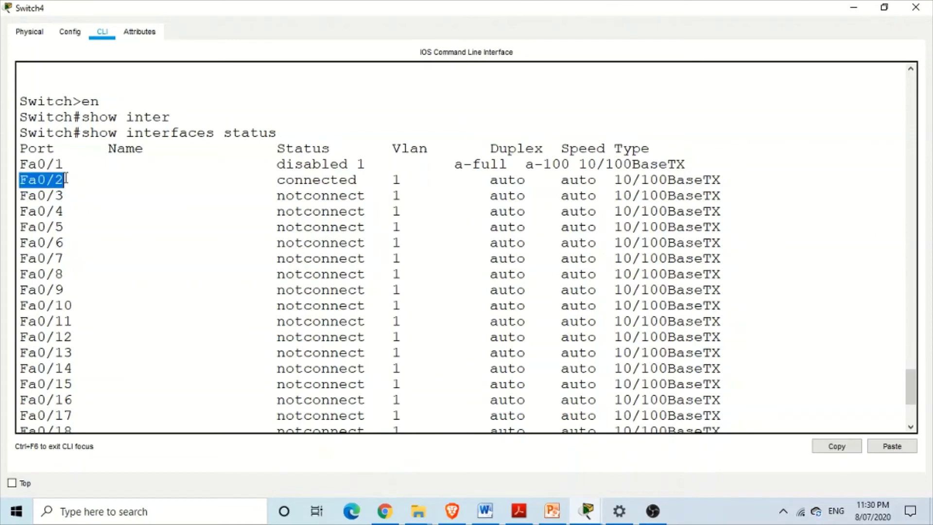
{"action": "left_click", "coordinate": [490, 180]}
{"action": "left_click_drag", "start_coordinate": [490, 181], "coordinate": [517, 184]}
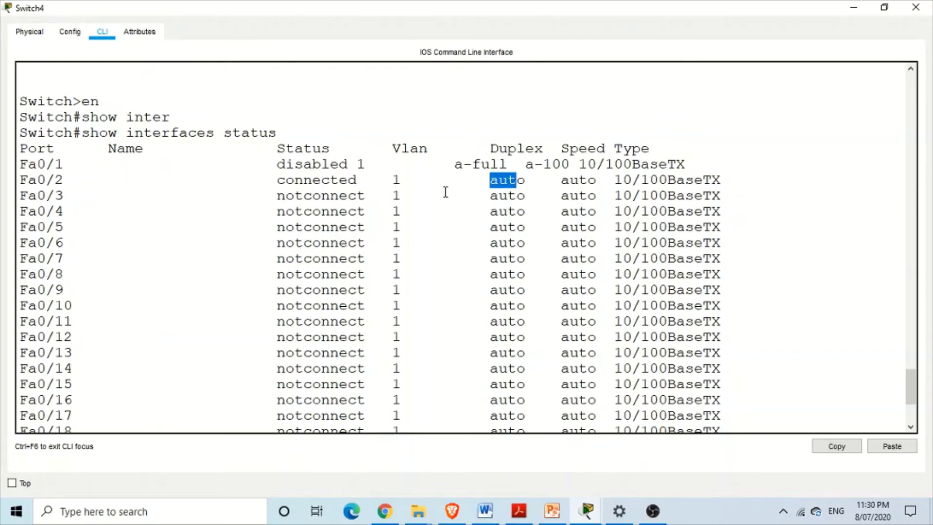
{"action": "left_click", "coordinate": [563, 201]}
{"action": "left_click_drag", "start_coordinate": [563, 201], "coordinate": [598, 199]}
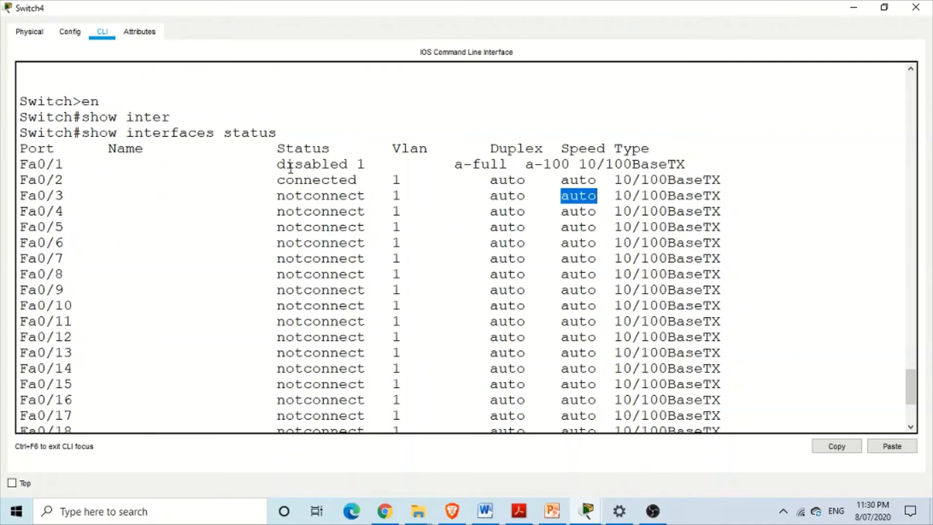
{"action": "left_click_drag", "start_coordinate": [286, 164], "coordinate": [278, 182]}
{"action": "left_click_drag", "start_coordinate": [55, 183], "coordinate": [38, 183]}
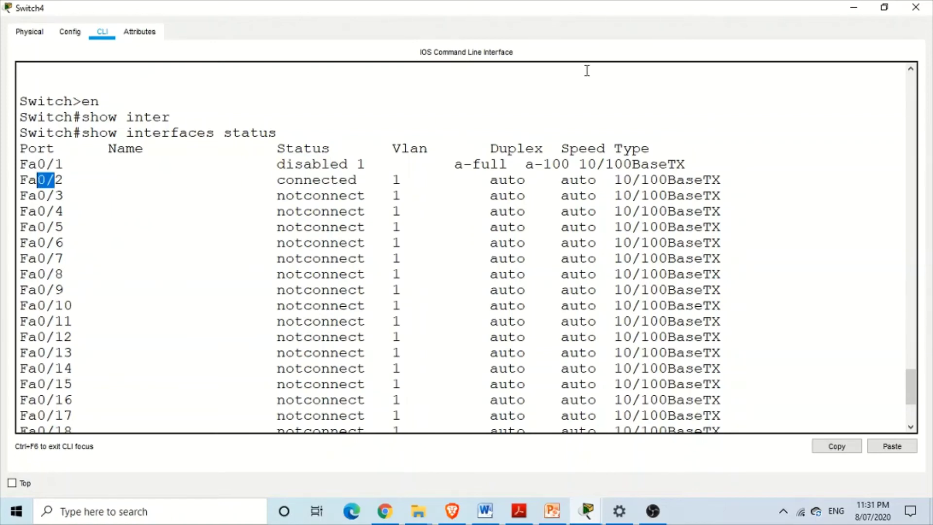
Check the PC0 to Switch4 connection in the network topology and return to the Switch4 command line
{"action": "left_click", "coordinate": [854, 8]}
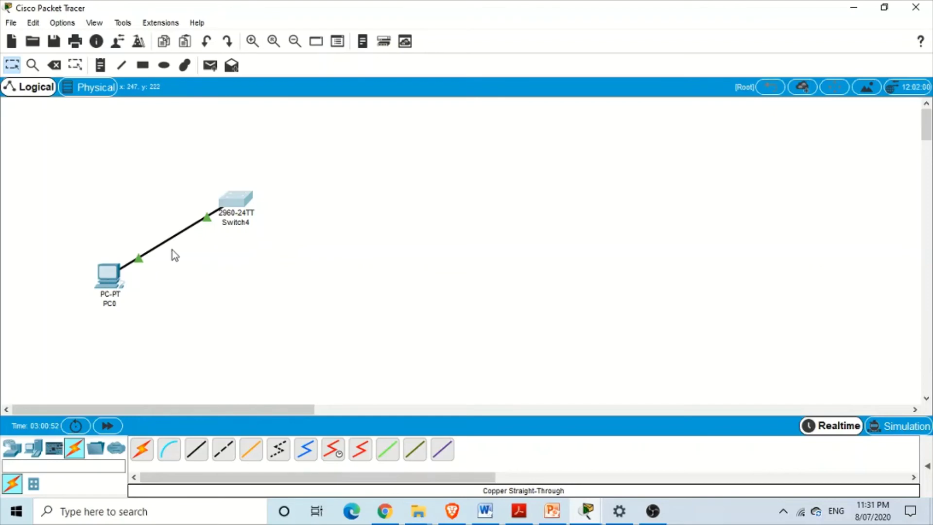
{"action": "mouse_move", "coordinate": [223, 209]}
{"action": "left_click", "coordinate": [235, 195]}
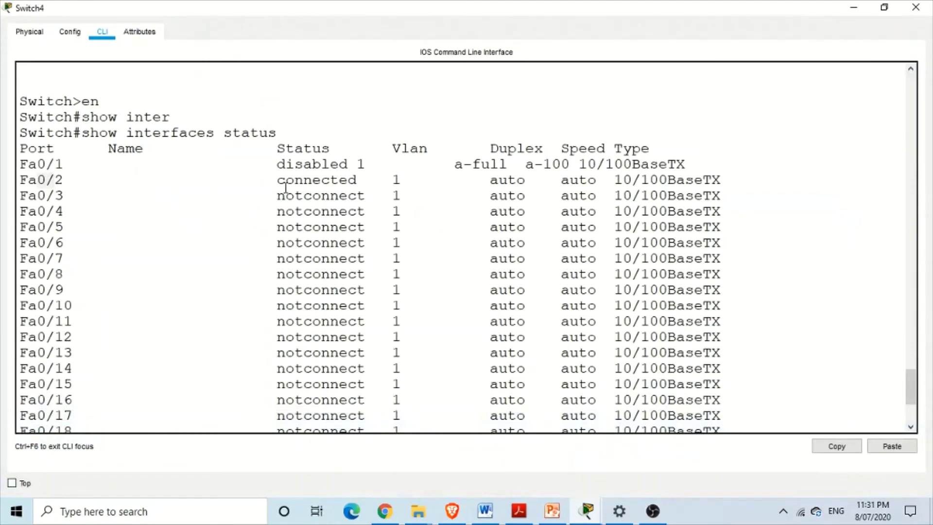
Compare the status entries of Fa0/2, Fa0/1 and the ports from Fa0/3 onward in the status table
{"action": "left_click_drag", "start_coordinate": [64, 181], "coordinate": [16, 181]}
{"action": "left_click_drag", "start_coordinate": [276, 181], "coordinate": [302, 181]}
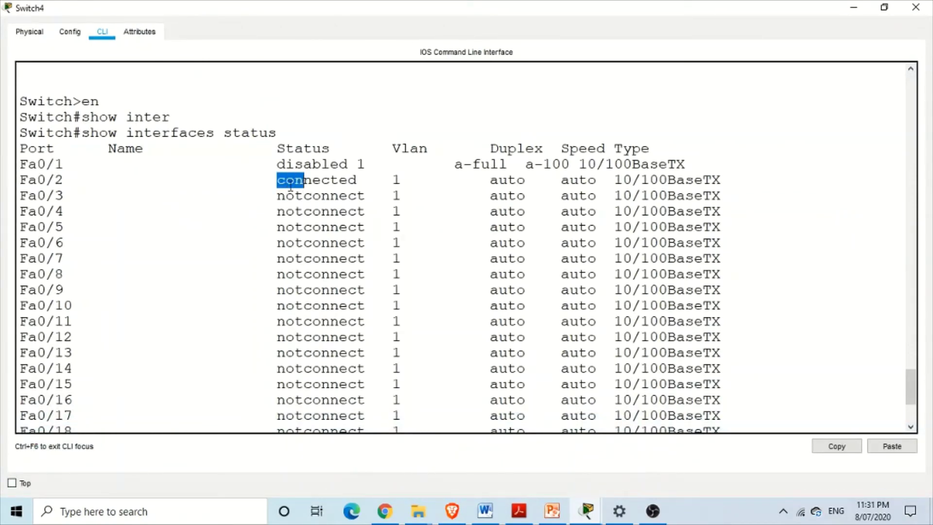
{"action": "left_click_drag", "start_coordinate": [64, 165], "coordinate": [28, 165]}
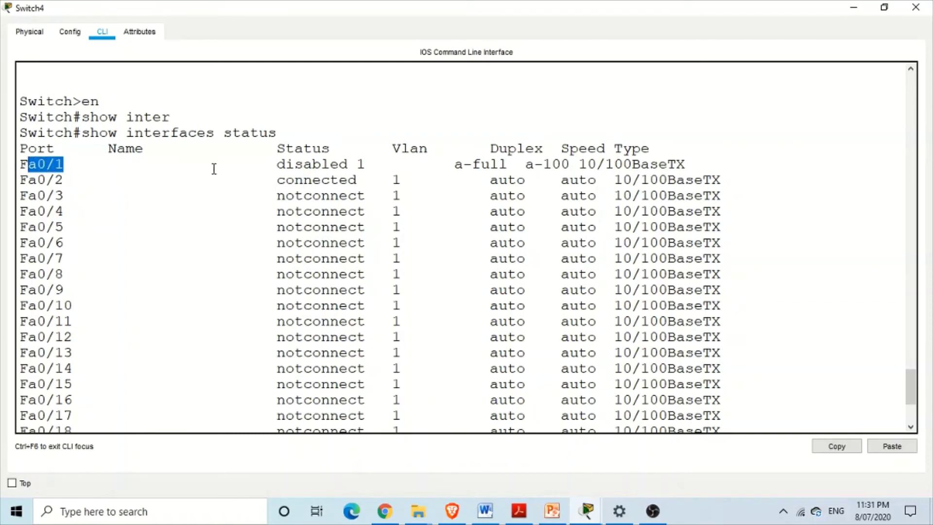
{"action": "left_click_drag", "start_coordinate": [285, 165], "coordinate": [339, 167]}
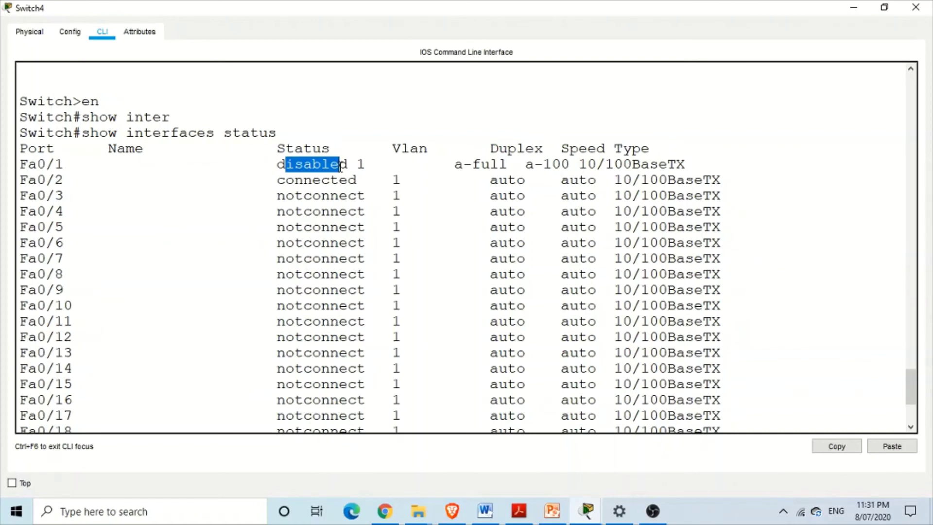
{"action": "left_click_drag", "start_coordinate": [277, 196], "coordinate": [349, 197]}
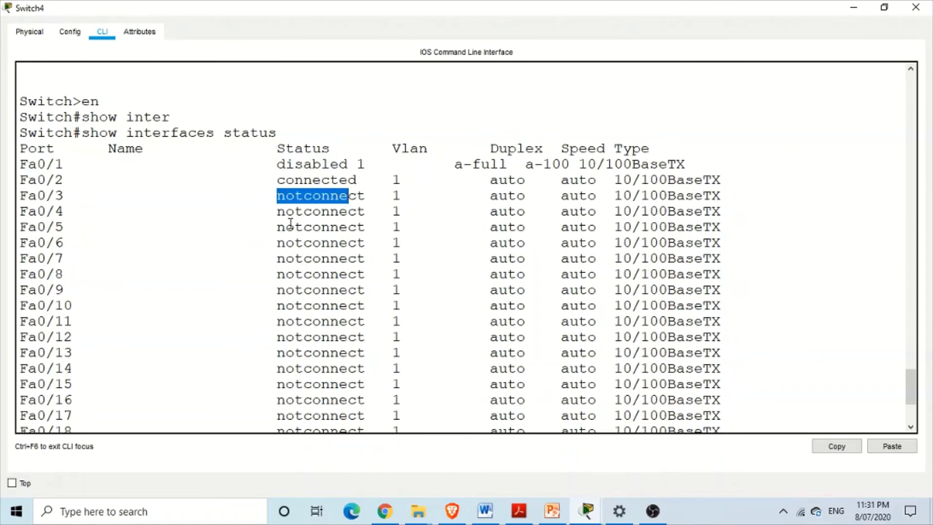
{"action": "left_click_drag", "start_coordinate": [281, 220], "coordinate": [299, 240]}
{"action": "left_click", "coordinate": [294, 236]}
{"action": "left_click_drag", "start_coordinate": [276, 288], "coordinate": [317, 283]}
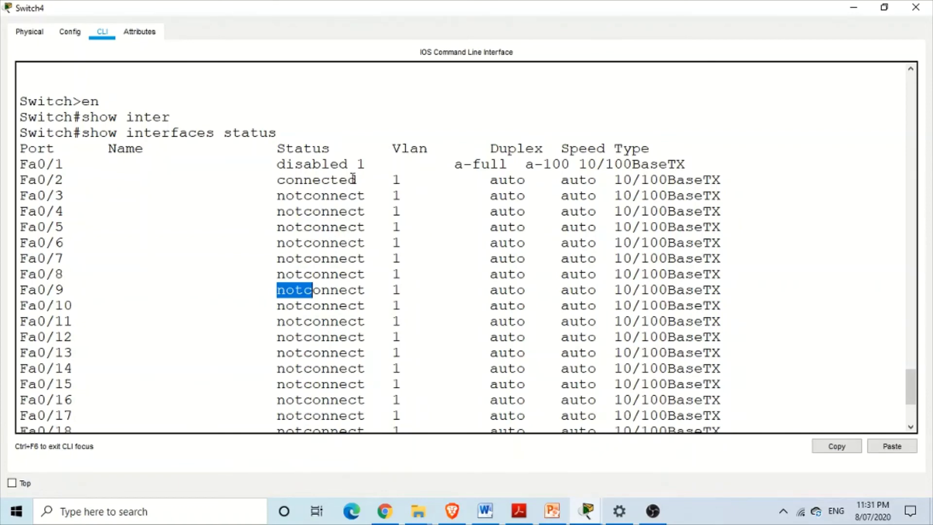
Display the details of a single port with show interfaces fastEthernet 0/1
{"action": "key", "text": "Return"}
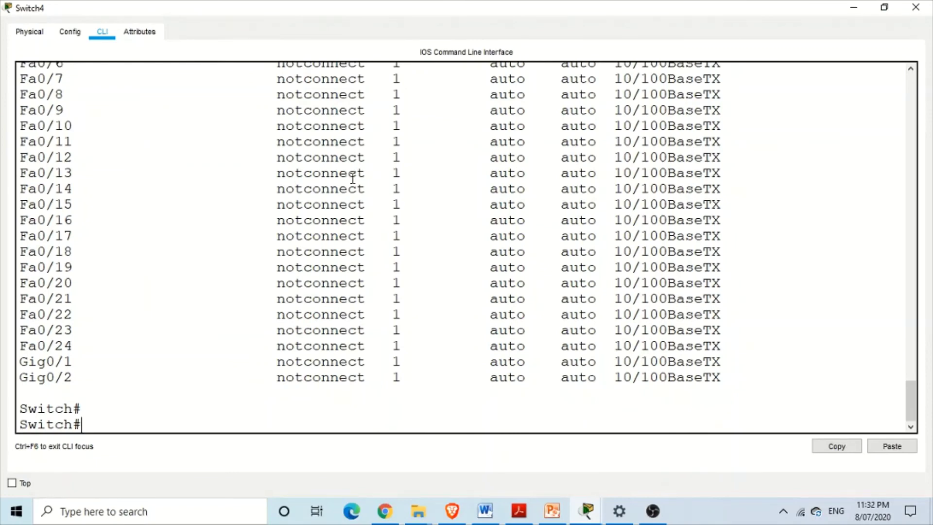
{"action": "type", "text": "show inter"}
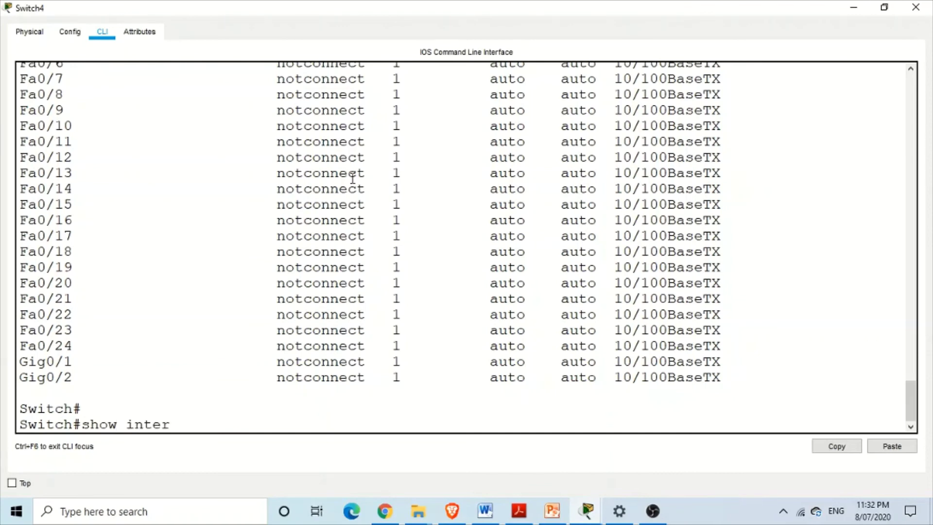
{"action": "key", "text": "Tab"}
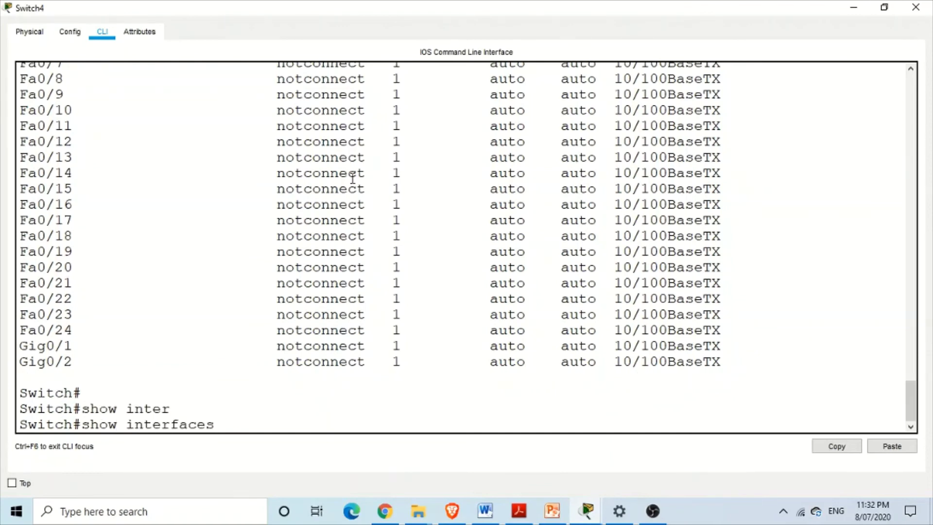
{"action": "type", "text": "fa"}
{"action": "key", "text": "Tab"}
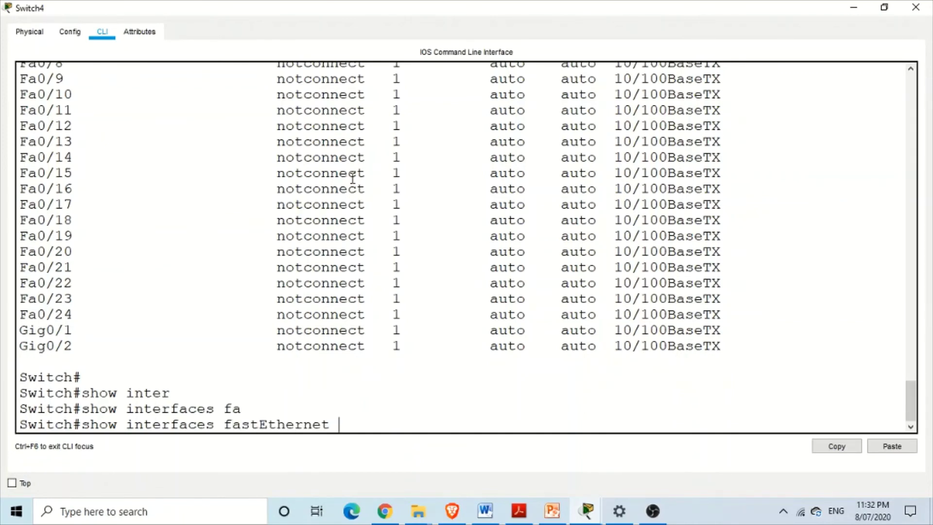
{"action": "type", "text": "0/1"}
{"action": "key", "text": "Return"}
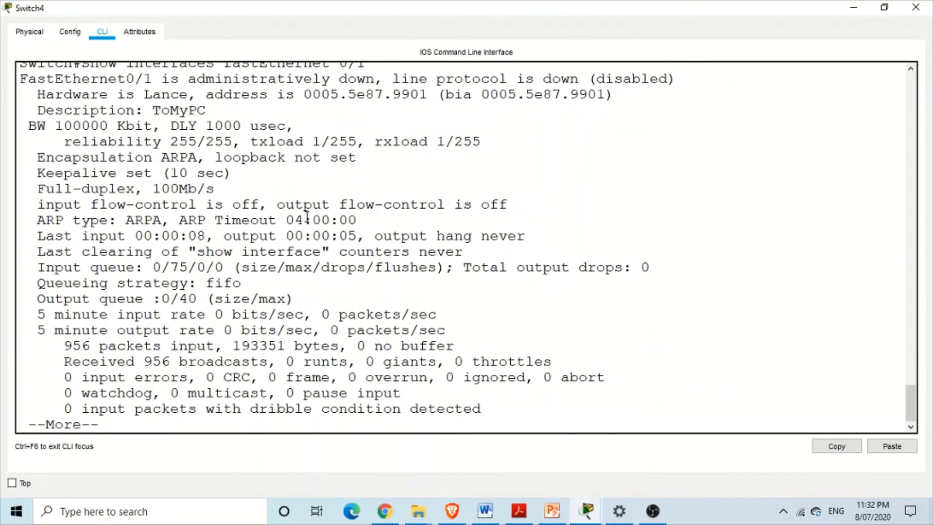
Examine the FastEthernet 0/1 details for the interface and line protocol status, description, duplex mode and speed
{"action": "scroll", "coordinate": [307, 217], "scroll_direction": "up", "scroll_amount": 1}
{"action": "scroll", "coordinate": [307, 216], "scroll_direction": "up", "scroll_amount": 1}
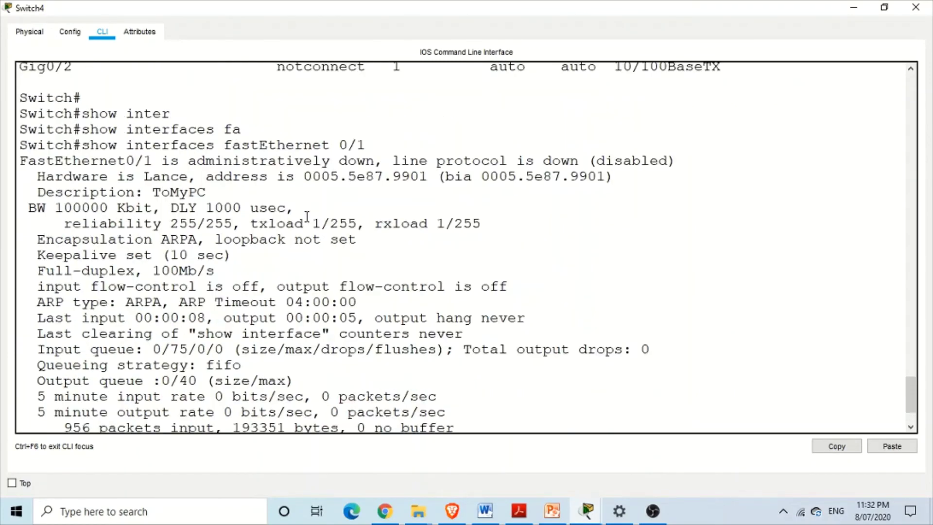
{"action": "left_click_drag", "start_coordinate": [224, 145], "coordinate": [371, 145]}
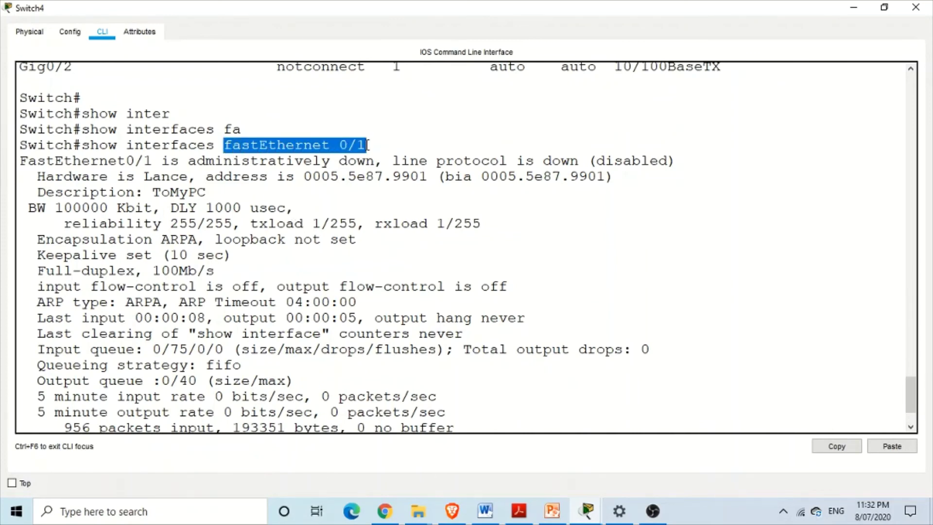
{"action": "left_click_drag", "start_coordinate": [35, 165], "coordinate": [377, 159]}
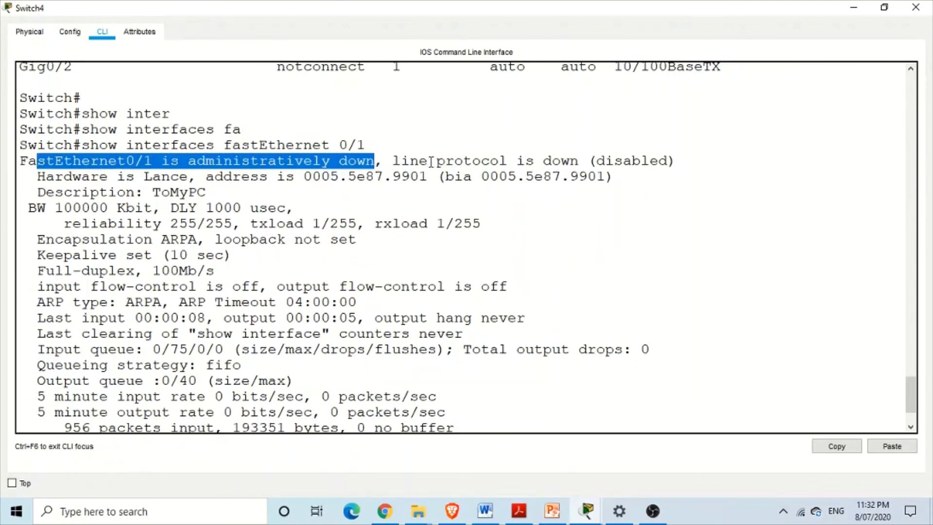
{"action": "left_click_drag", "start_coordinate": [437, 161], "coordinate": [542, 160]}
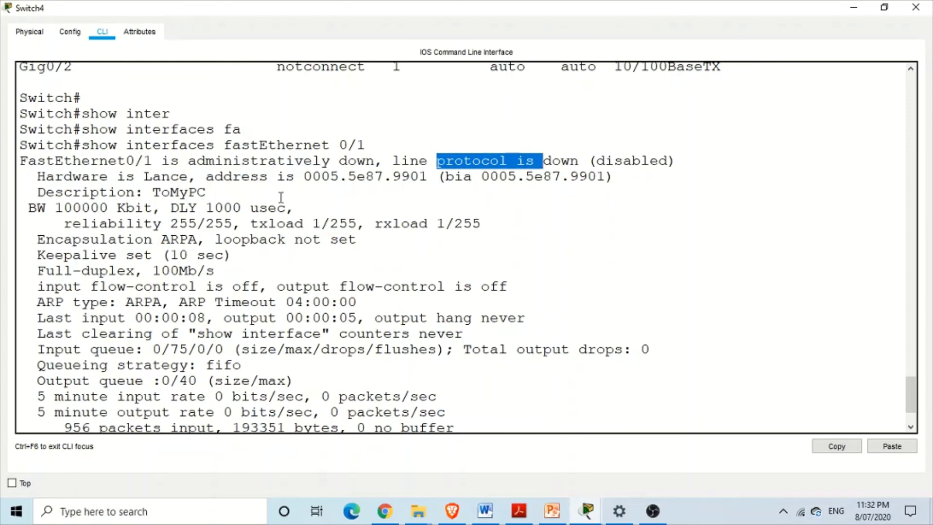
{"action": "left_click_drag", "start_coordinate": [54, 193], "coordinate": [202, 192]}
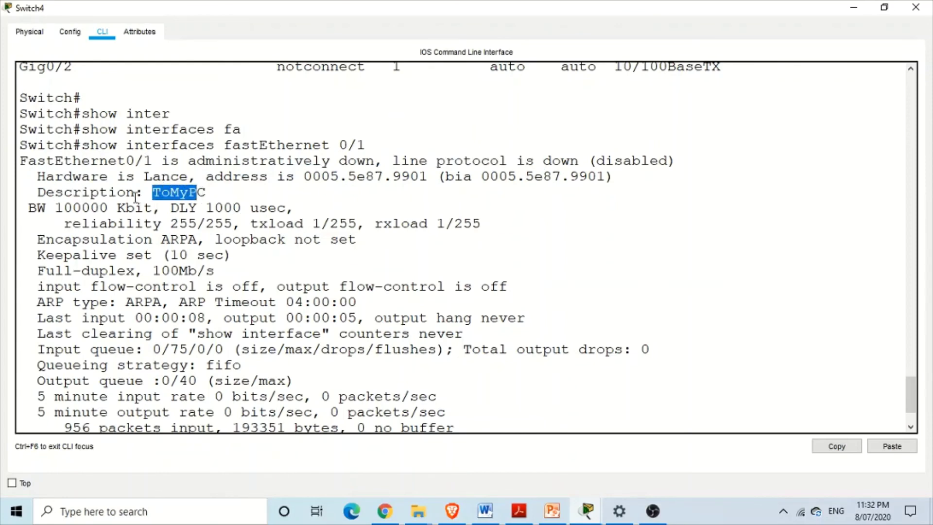
{"action": "left_click_drag", "start_coordinate": [137, 193], "coordinate": [22, 195]}
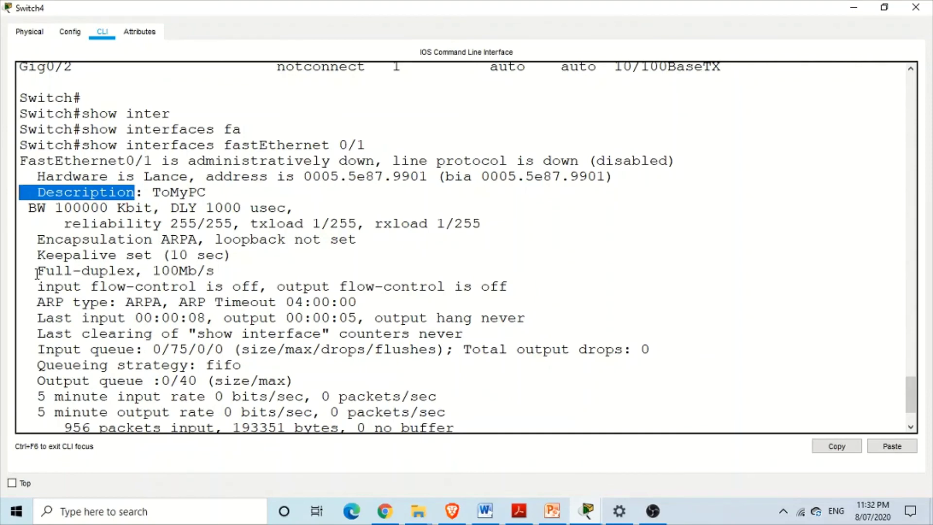
{"action": "left_click_drag", "start_coordinate": [37, 272], "coordinate": [196, 271]}
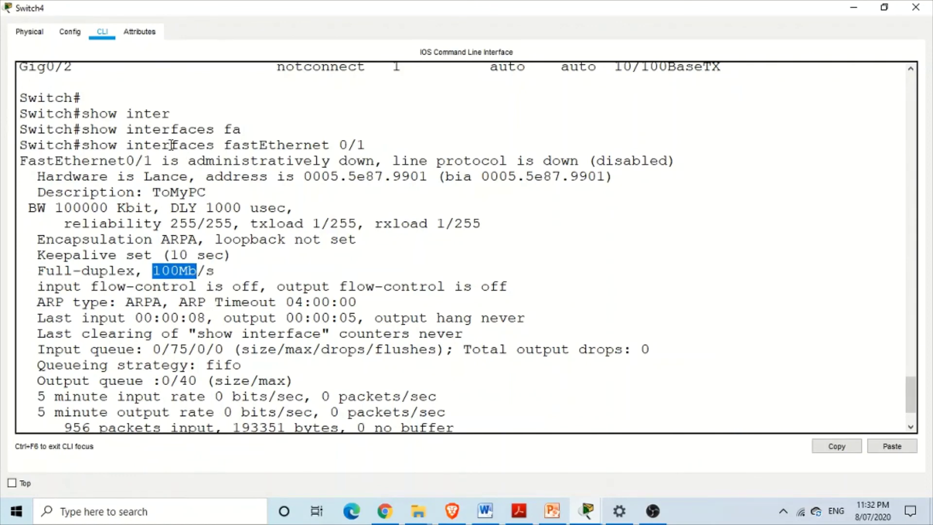
{"action": "left_click_drag", "start_coordinate": [108, 129], "coordinate": [360, 145]}
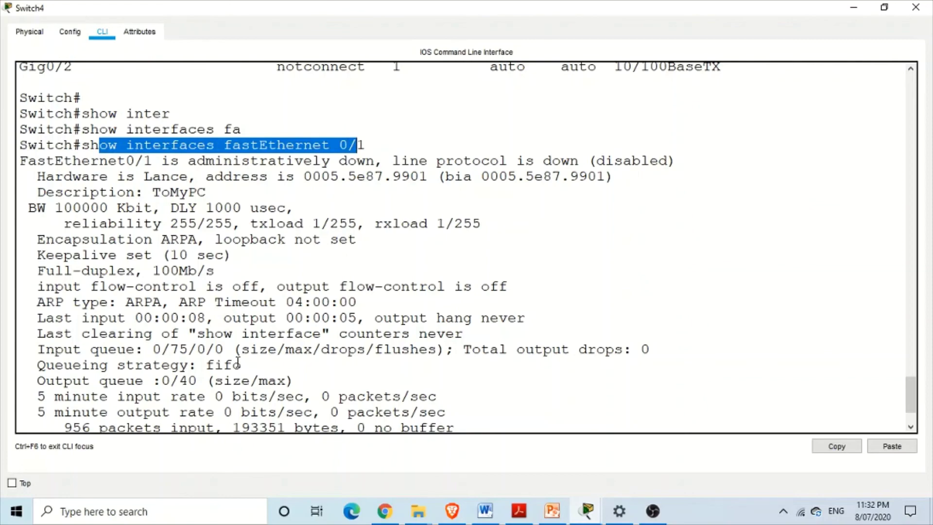
{"action": "scroll", "coordinate": [238, 364], "scroll_direction": "down", "scroll_amount": 2}
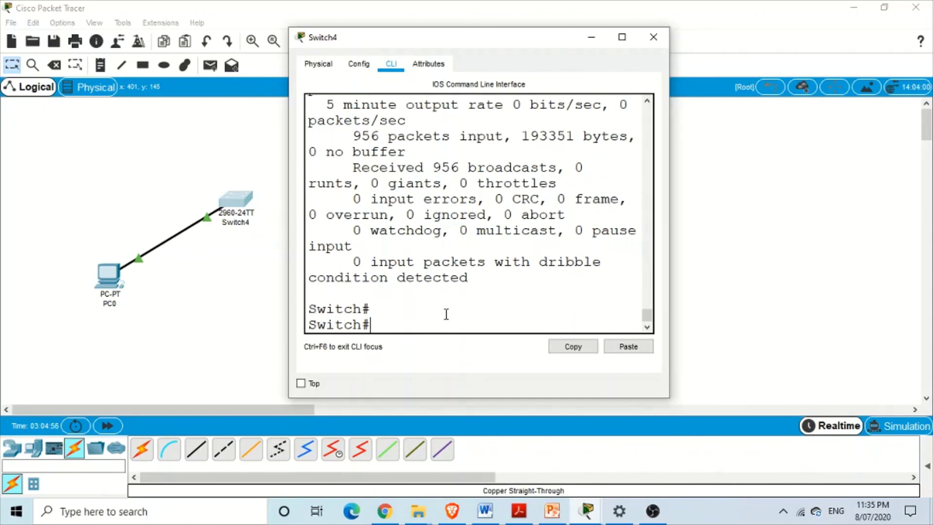
Enter global configuration mode with config t and open the configuration of interface fa0/1
{"action": "type", "text": "config t"}
{"action": "key", "text": "Return"}
{"action": "type", "text": "interf"}
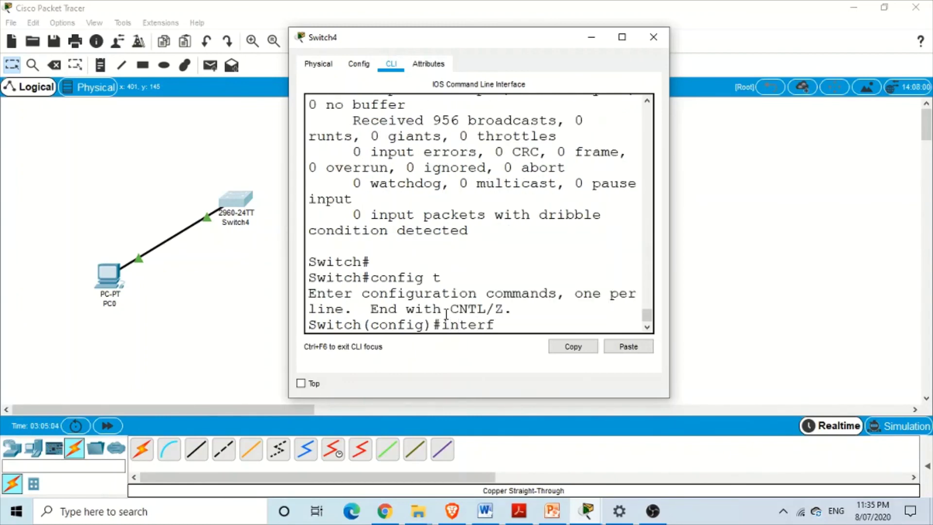
{"action": "key", "text": "Tab"}
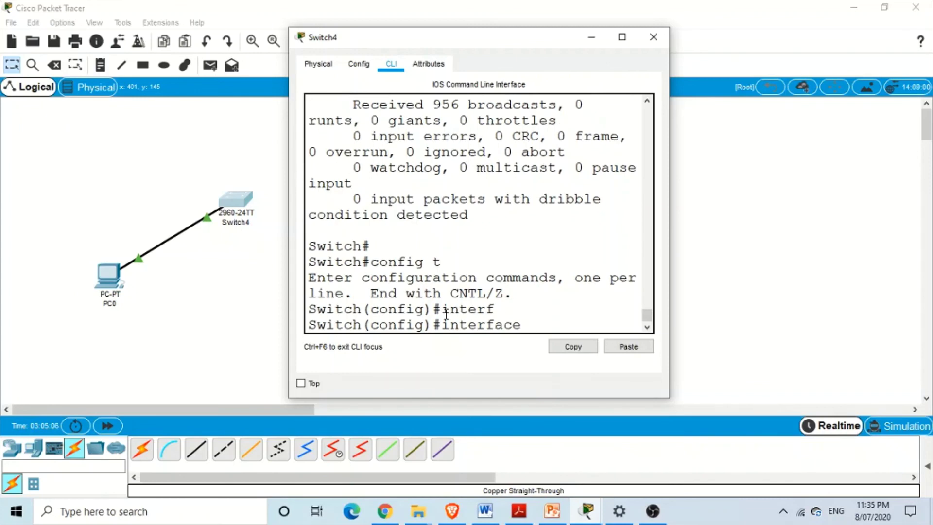
{"action": "type", "text": "f"}
{"action": "key", "text": "BackSpace"}
{"action": "type", "text": "fa0/1"}
{"action": "key", "text": "Return"}
Remove the manual speed and duplex settings from interface fa0/1 with no speed and no duplex
{"action": "type", "text": "no"}
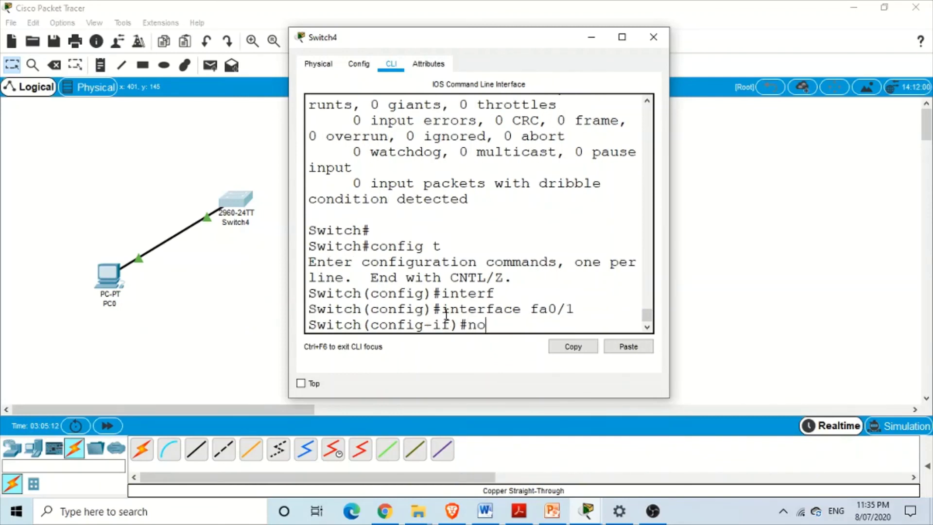
{"action": "type", "text": " speed"}
{"action": "key", "text": "Return"}
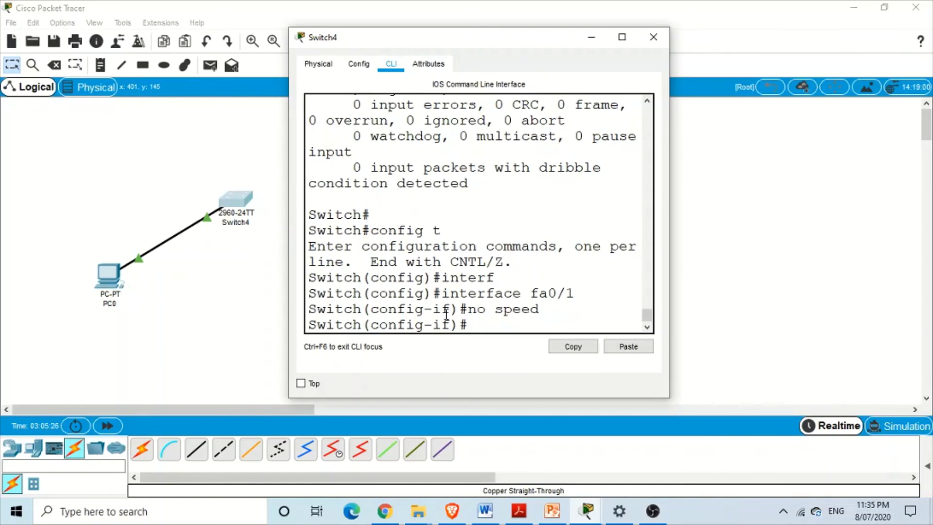
{"action": "type", "text": "no duplex"}
{"action": "key", "text": "Return"}
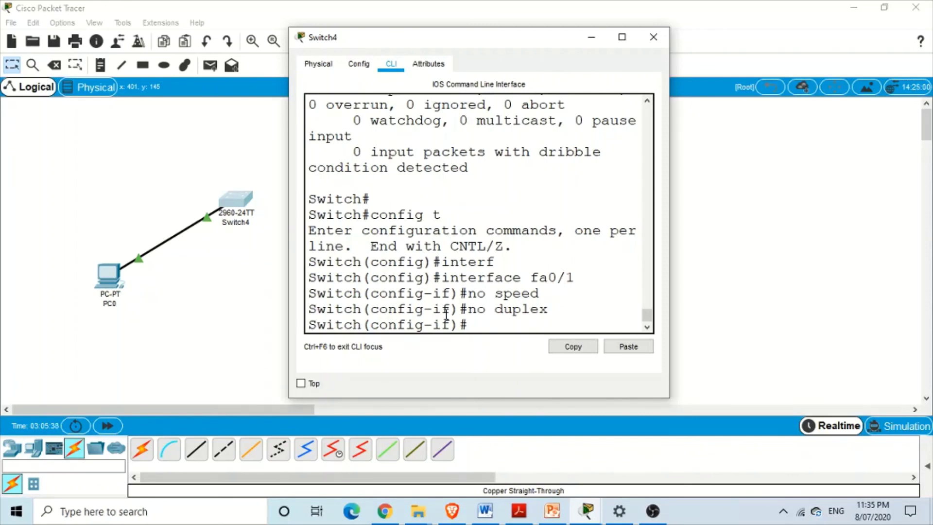
Enable interface fa0/1 administratively with the no shutdown command
{"action": "type", "text": "s"}
{"action": "key", "text": "BackSpace"}
{"action": "type", "text": "no shu"}
{"action": "key", "text": "BackSpace"}
{"action": "key", "text": "BackSpace"}
{"action": "type", "text": "hut"}
{"action": "key", "text": "Tab"}
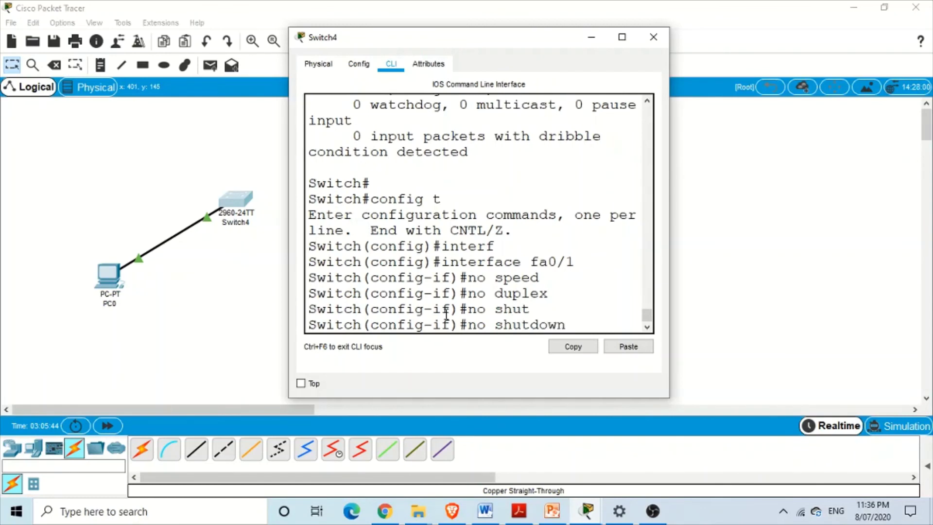
{"action": "key", "text": "Return"}
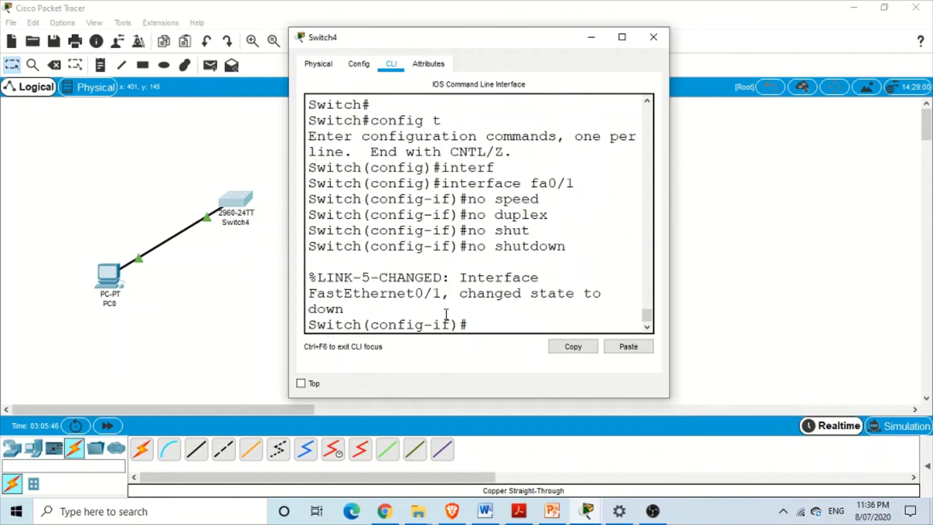